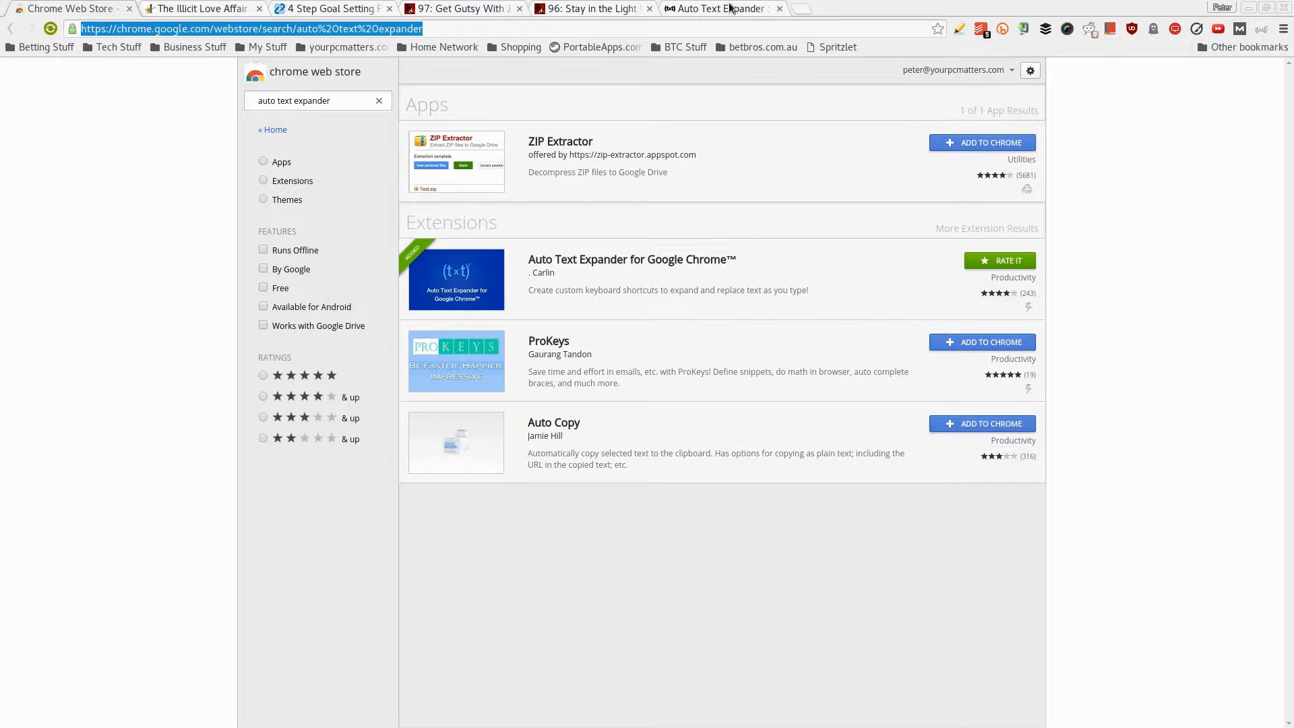
# - Check the saved shortcuts in the extension's options, then return to the blog post's comment form
pyautogui.click(726, 8)
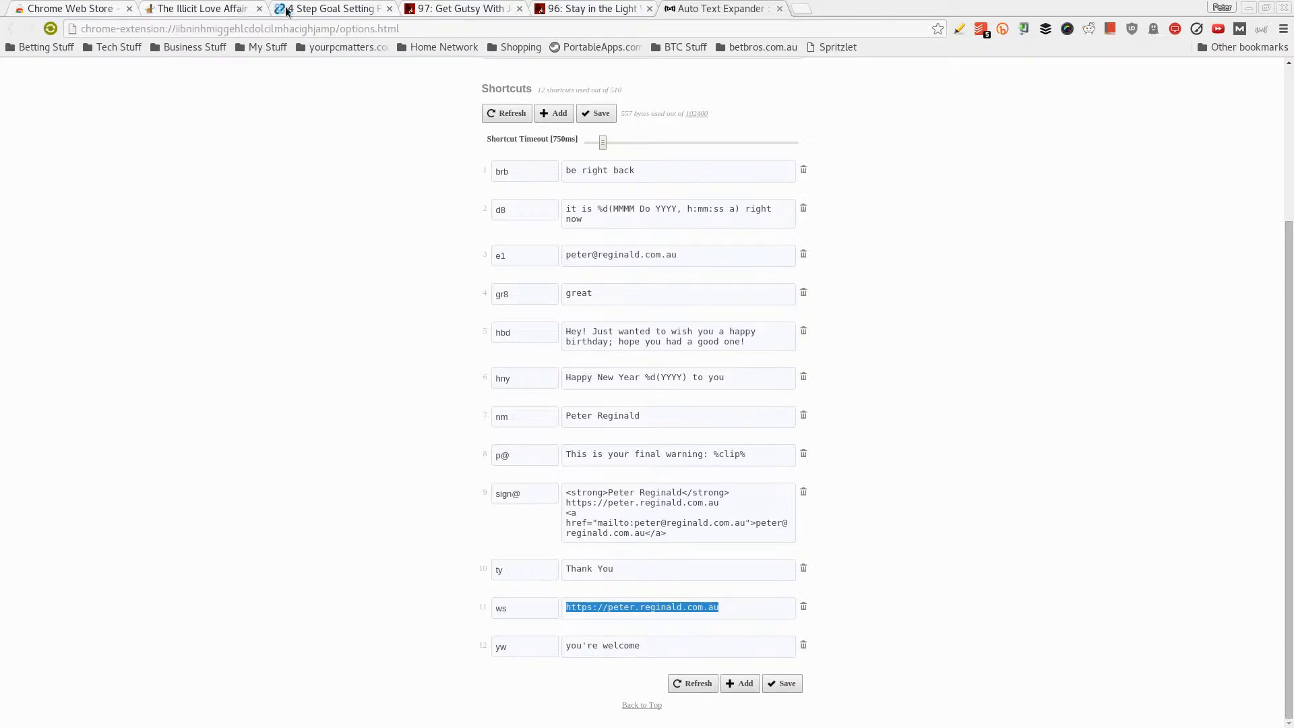
pyautogui.click(324, 8)
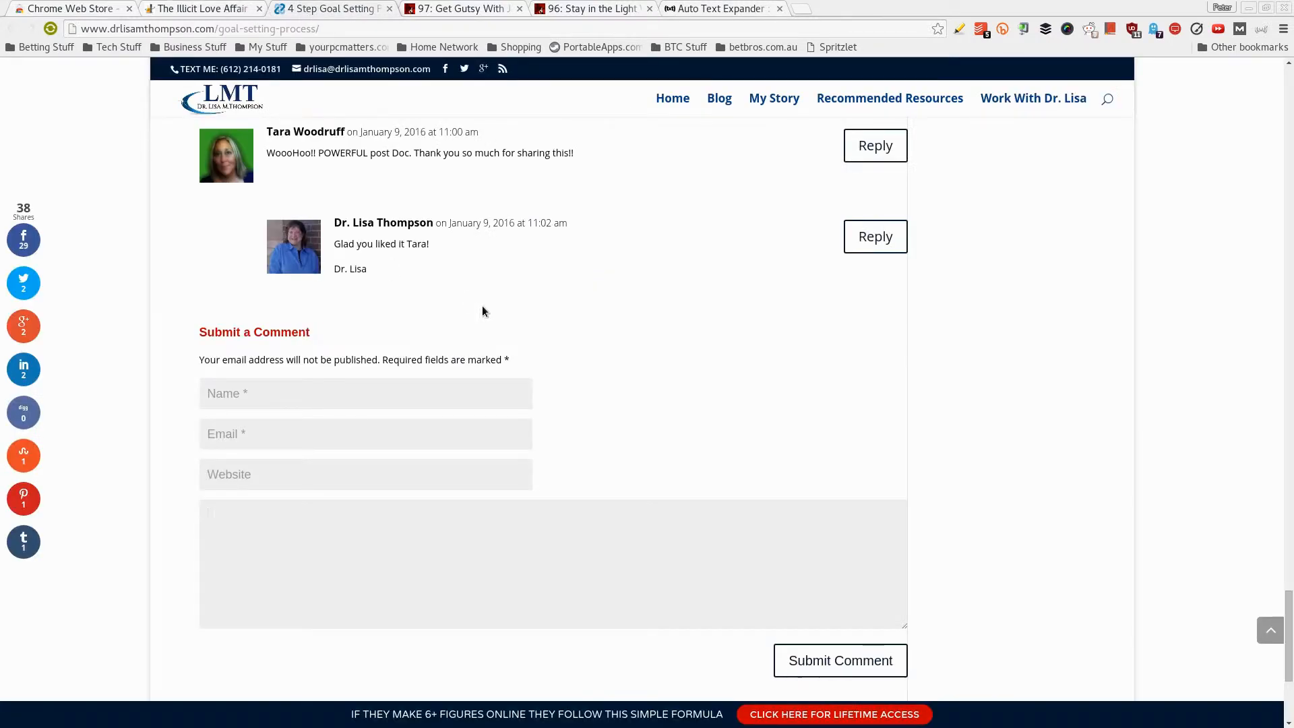
pyautogui.scroll(5, 482, 305)
pyautogui.scroll(5, 483, 305)
pyautogui.scroll(5, 483, 305)
pyautogui.scroll(-5, 483, 306)
pyautogui.scroll(-5, 486, 309)
pyautogui.scroll(-8, 486, 308)
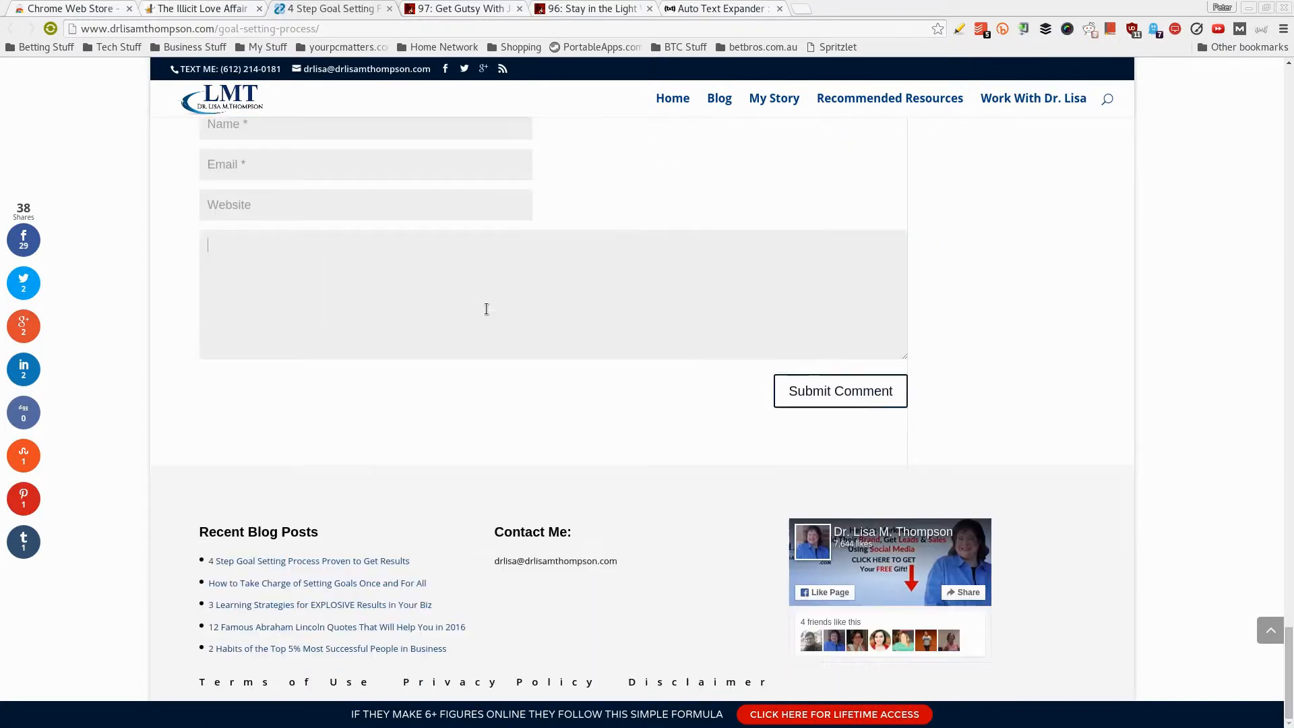
pyautogui.scroll(5, 486, 308)
pyautogui.scroll(-2, 441, 530)
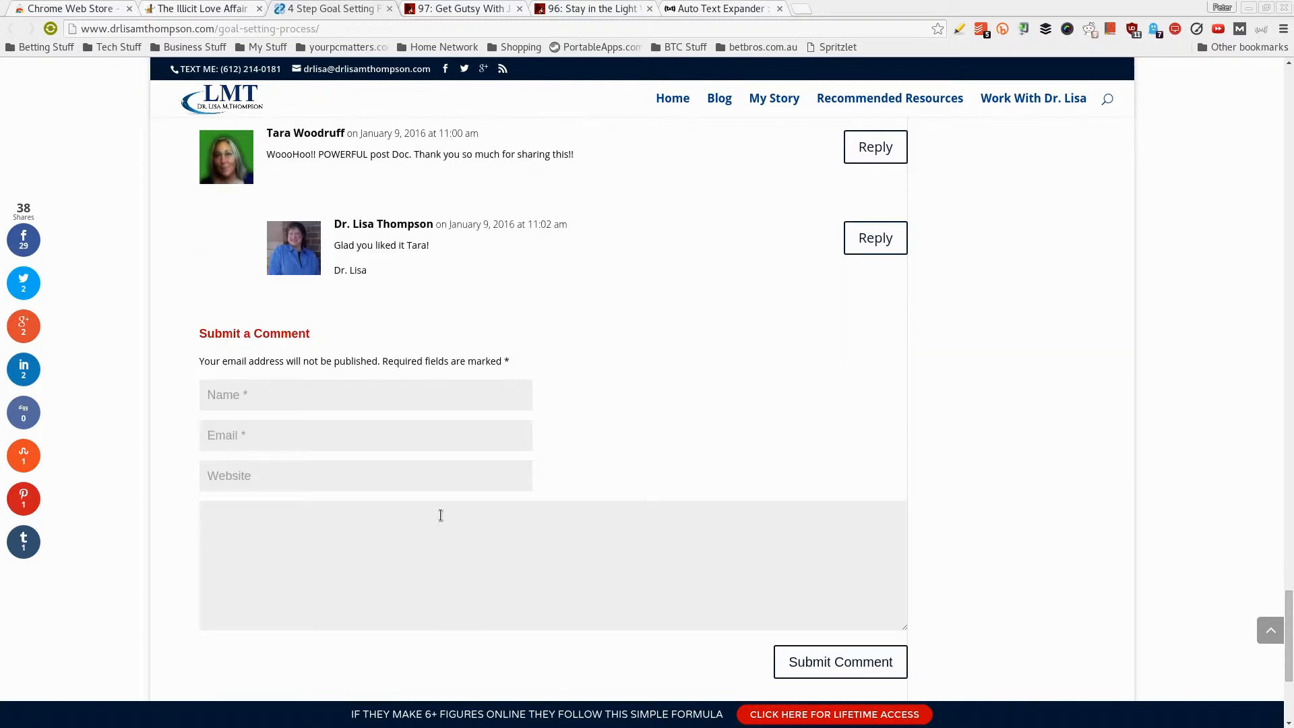
pyautogui.click(415, 405)
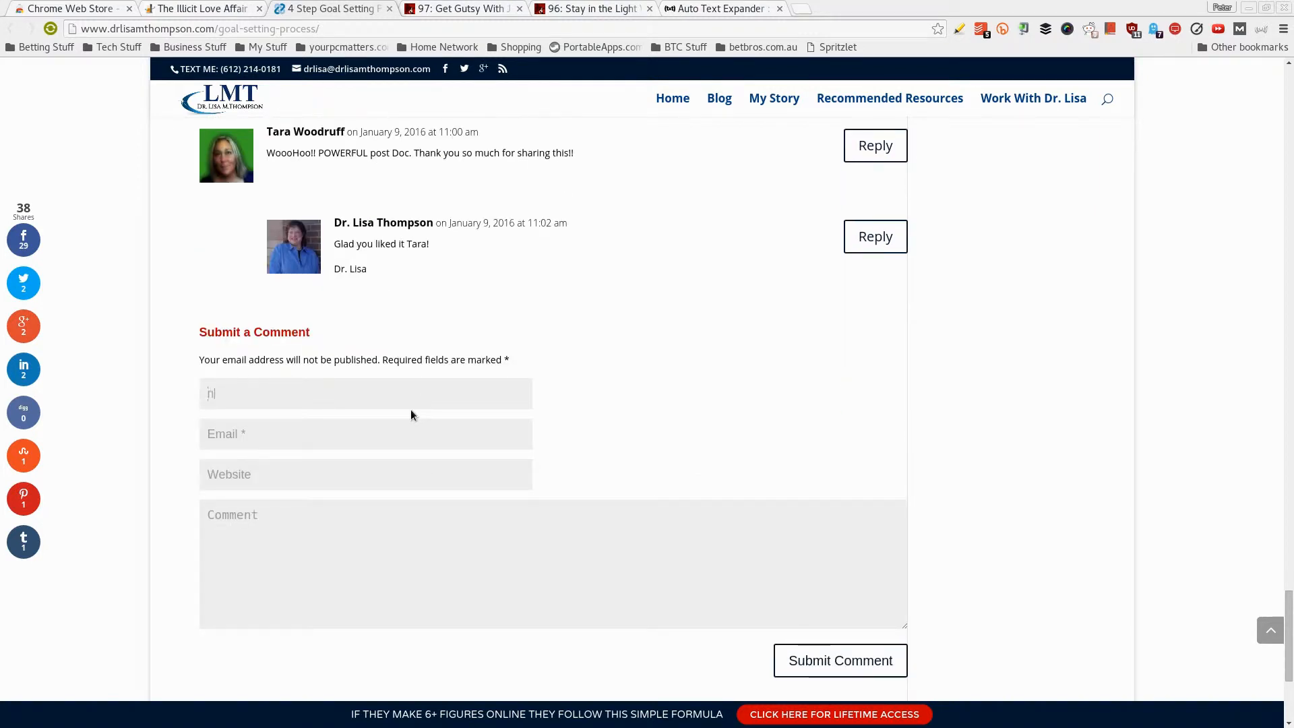
pyautogui.press('Tab')
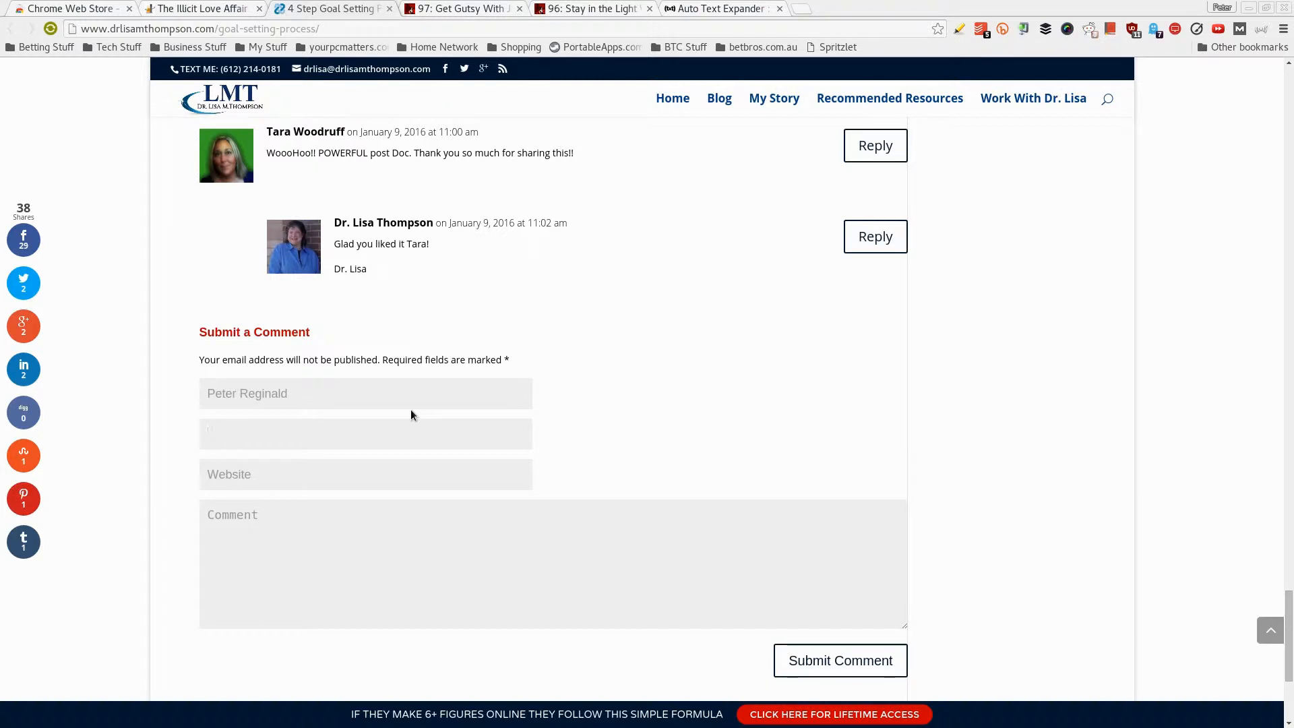
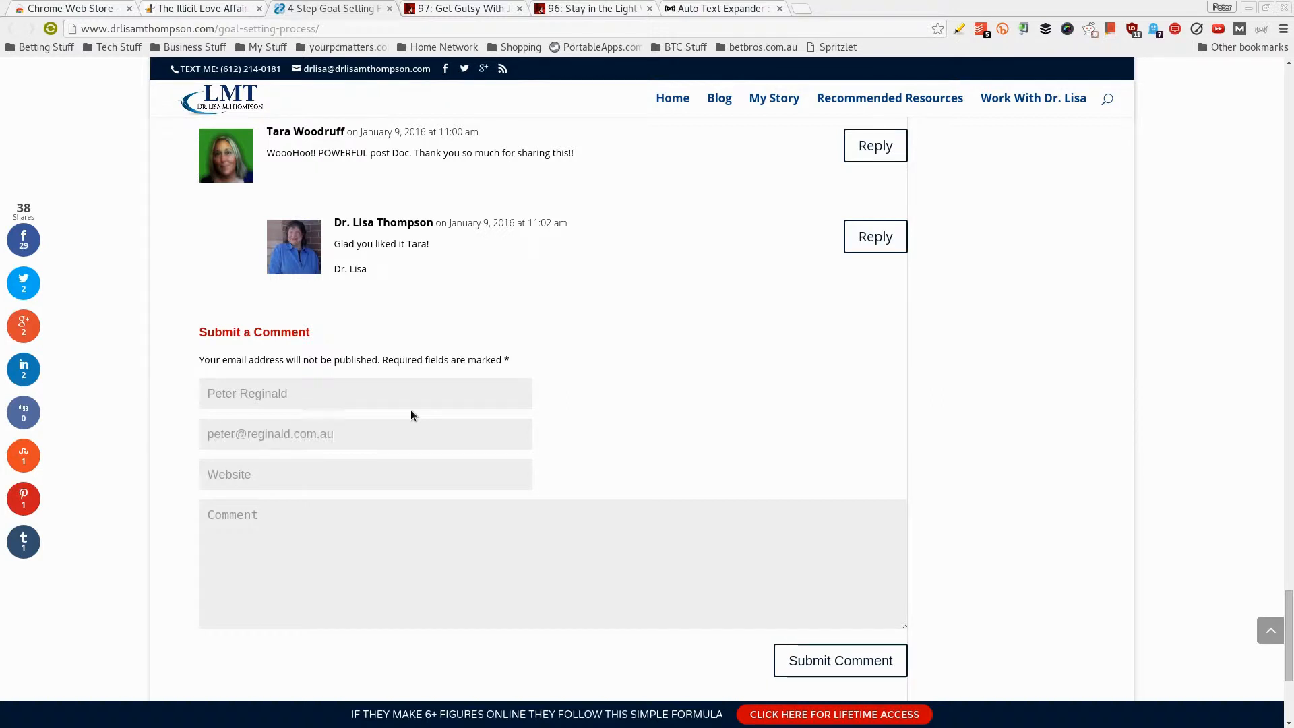
pyautogui.press('Tab')
pyautogui.write('https://peter.reginald.com.au')
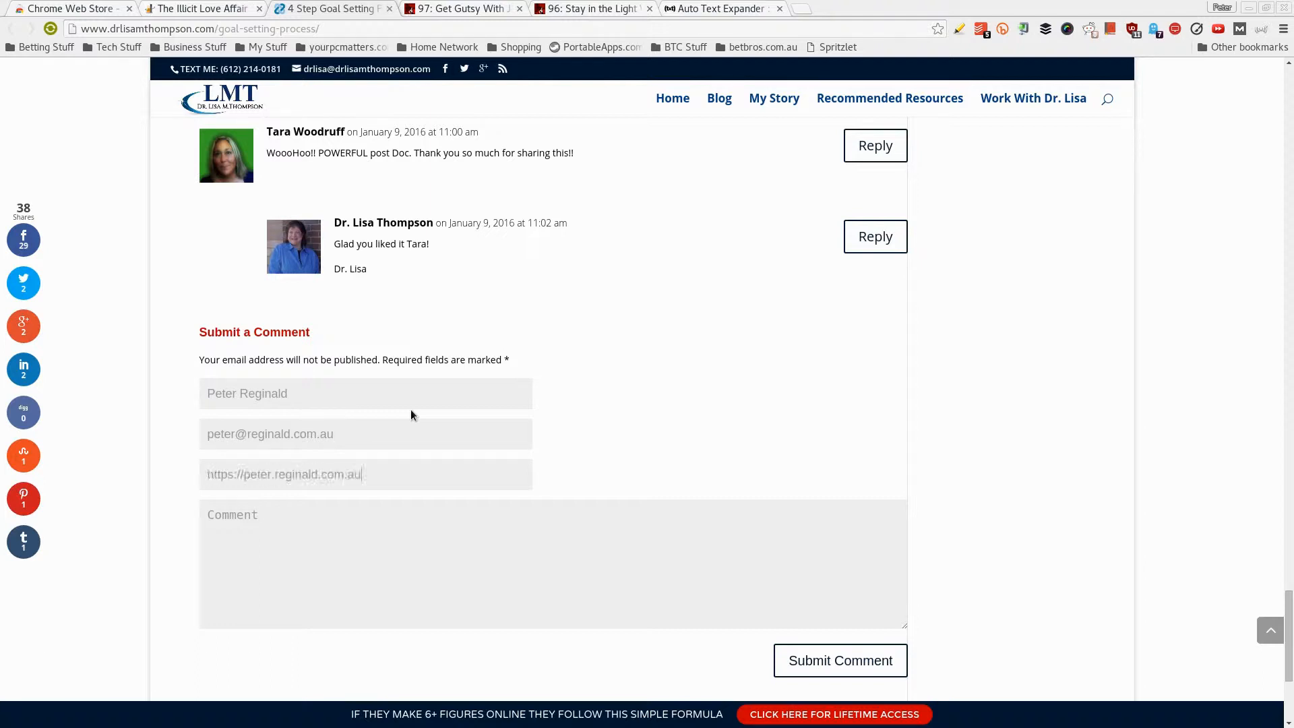
pyautogui.press('Tab')
pyautogui.write('hank You for a ')
pyautogui.write('gr8')
# - Remove the mistyped g8 shortcut so the comment reads 'Thank You for a great post.'
pyautogui.press('BackSpace')
pyautogui.press('BackSpace')
pyautogui.press('BackSpace')
pyautogui.write('g8')
pyautogui.click(720, 8)
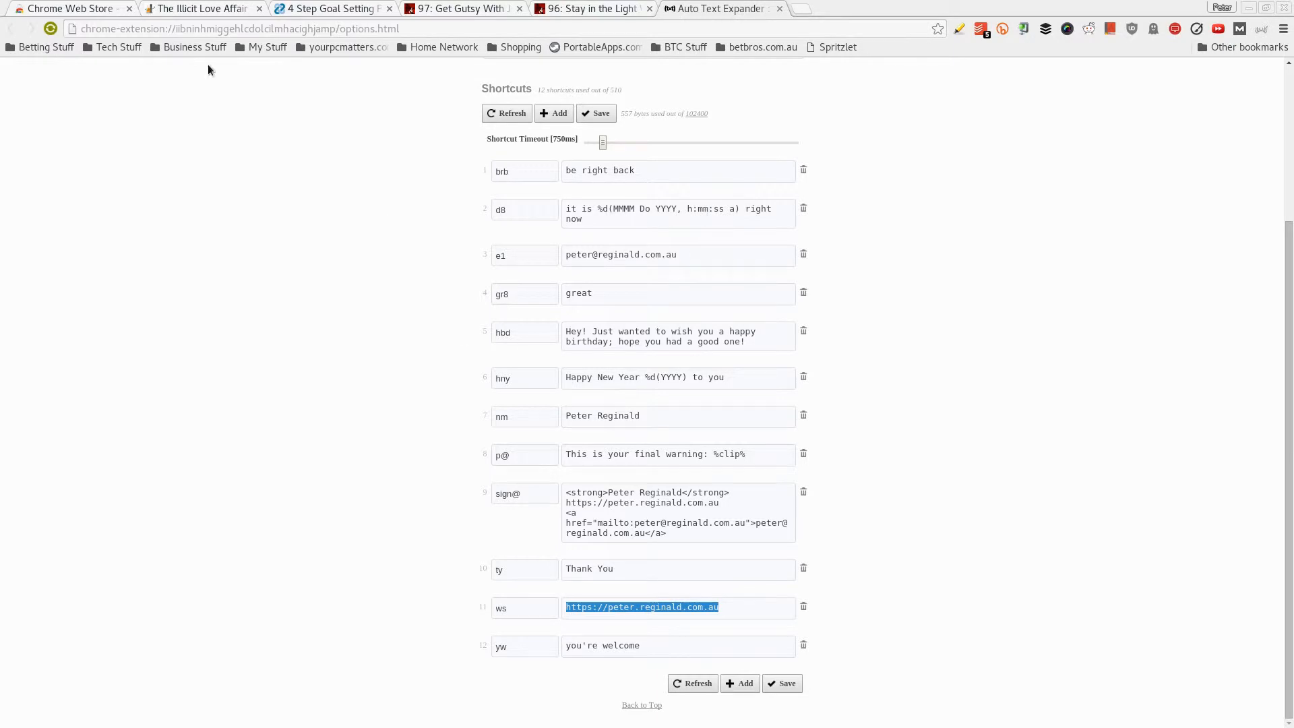
pyautogui.click(301, 10)
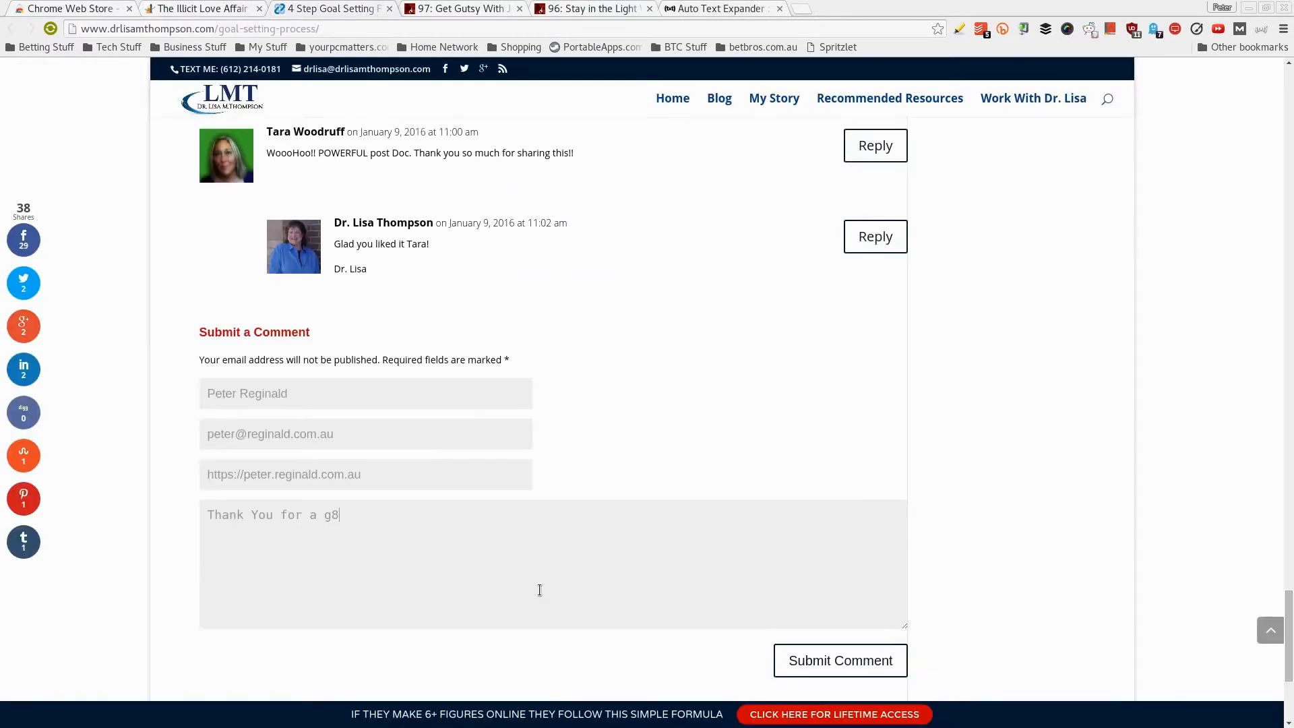
pyautogui.press('BackSpace')
pyautogui.press('BackSpace')
pyautogui.write('great ')
pyautogui.write('post')
# - Expand the hbd shortcut into the happy-birthday greeting at the end of the comment
pyautogui.click(708, 9)
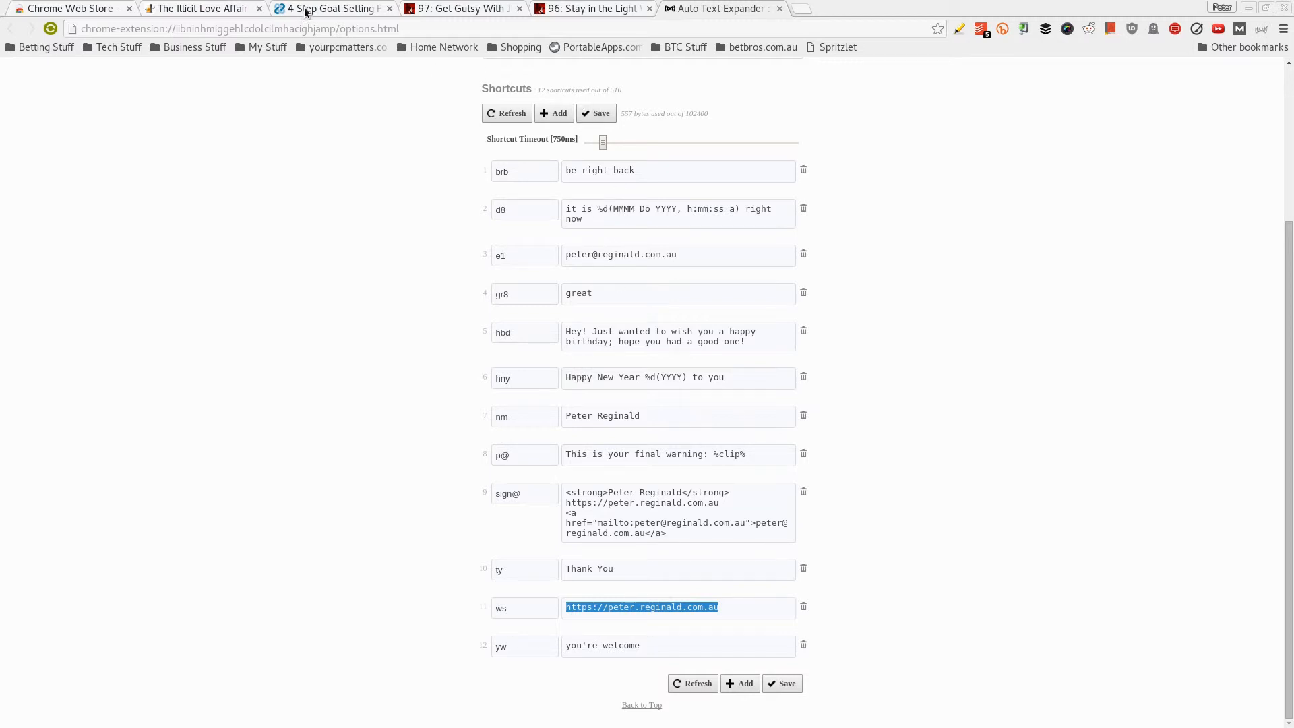
pyautogui.click(307, 14)
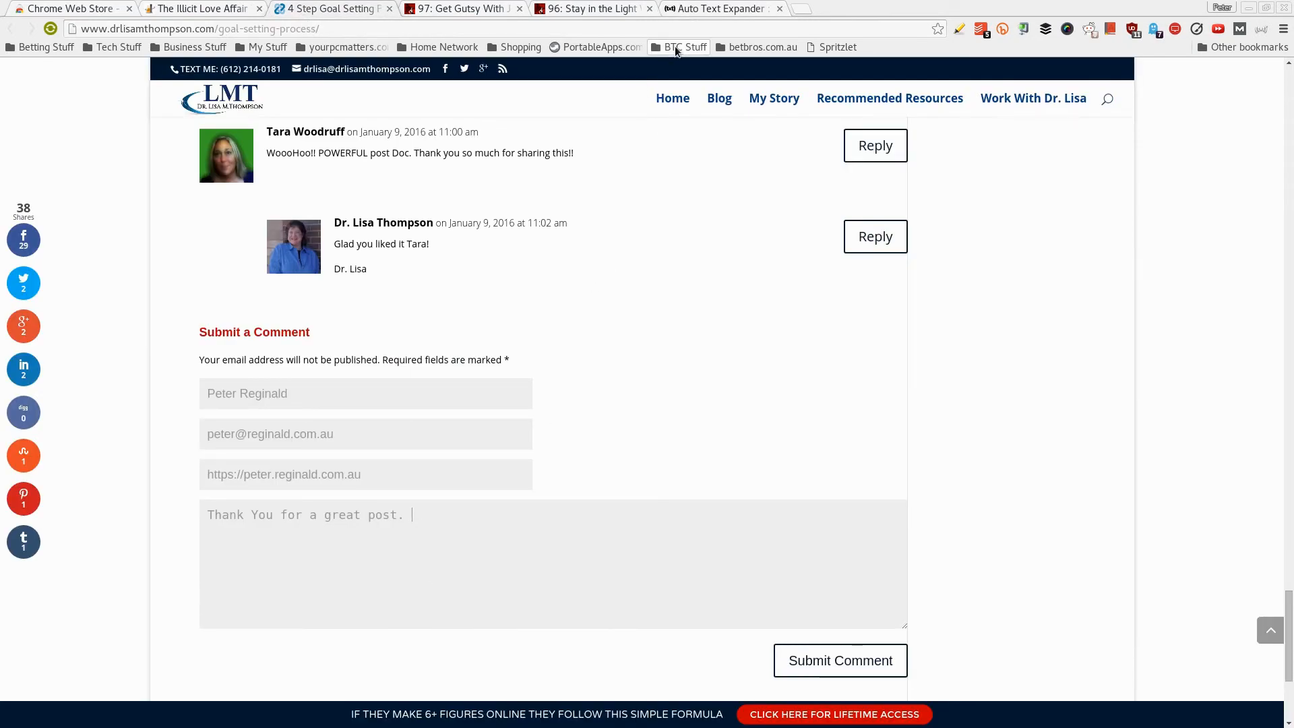
pyautogui.write('bd')
pyautogui.press('space')
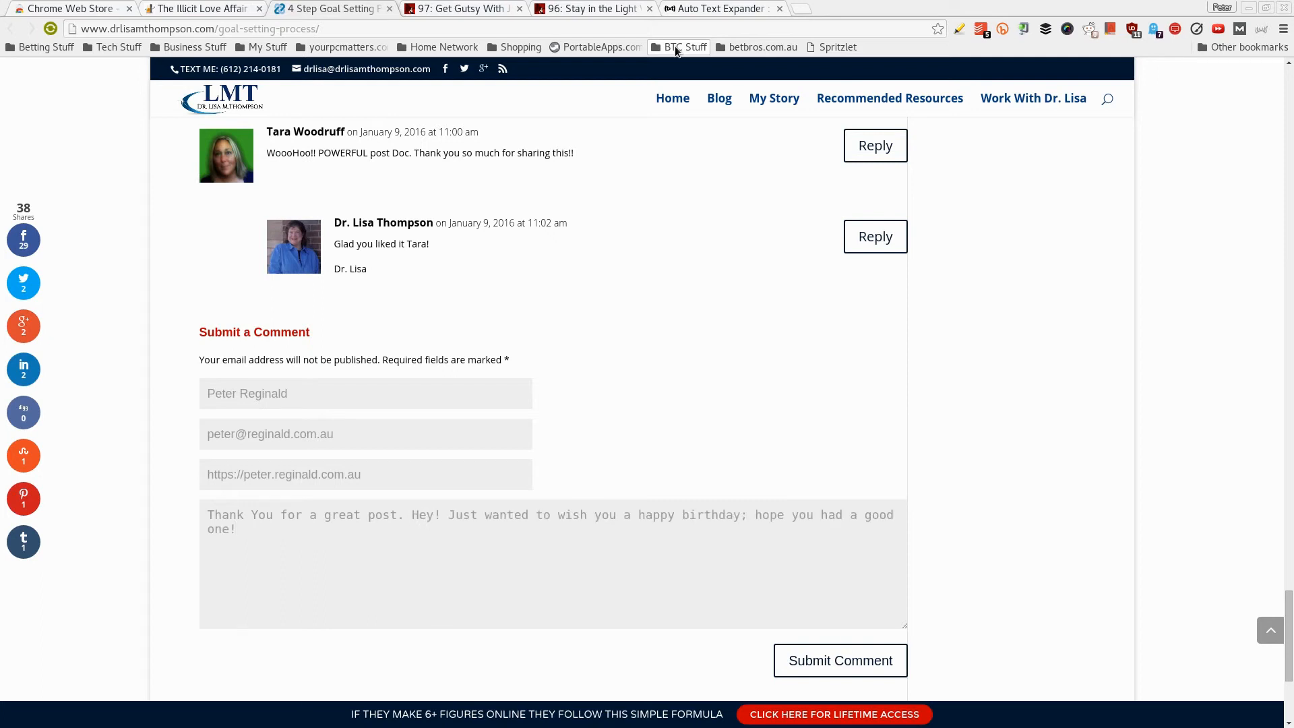